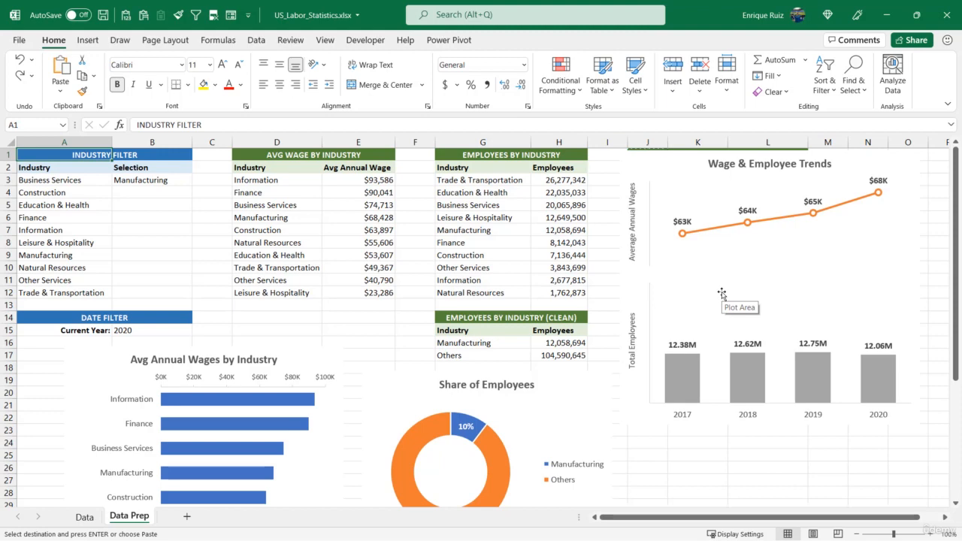
left_click(92, 40)
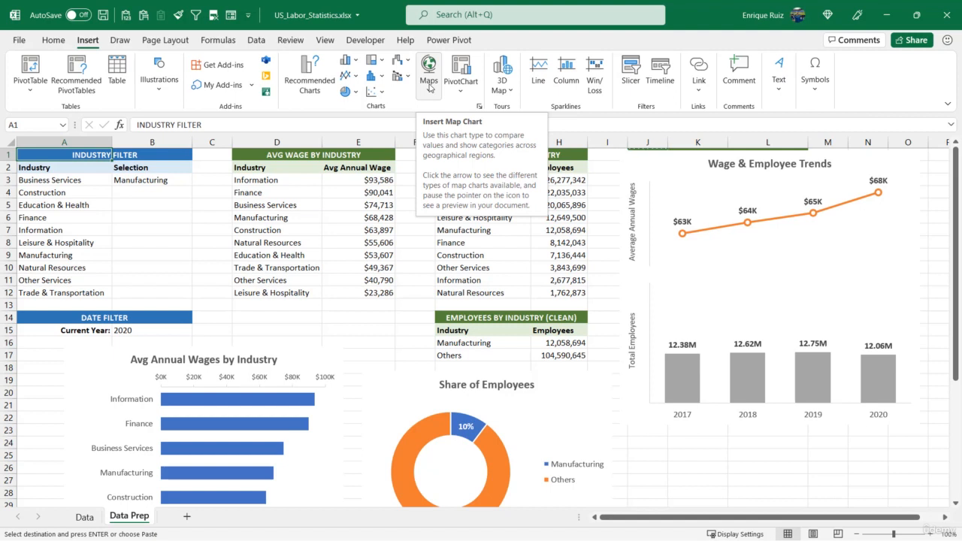
left_click(54, 40)
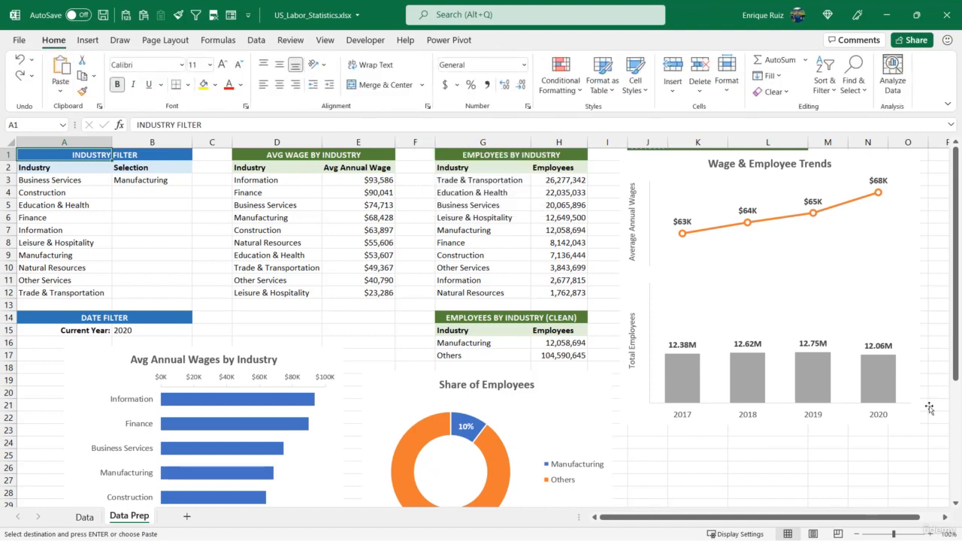
left_click_drag(670, 464, 672, 452)
key("Escape")
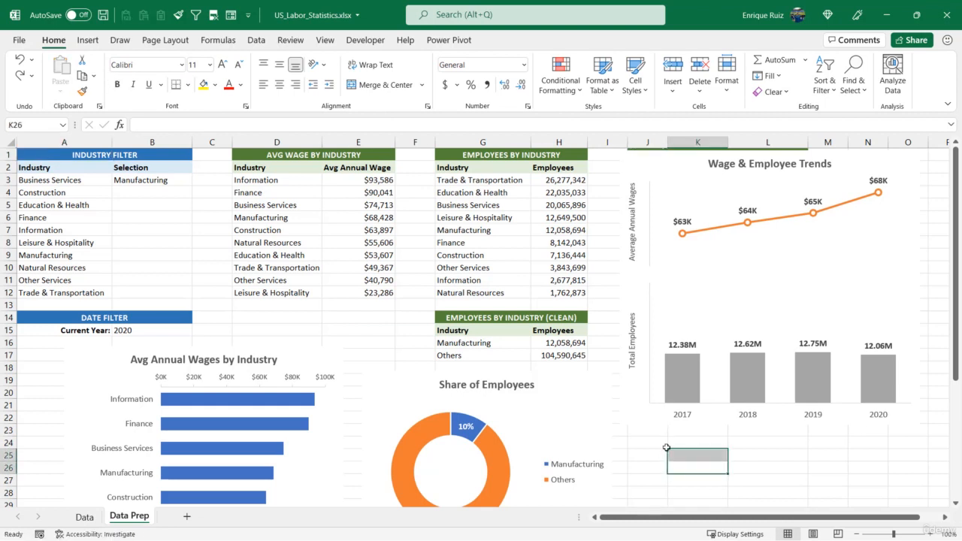
Move the Avg Annual Wages by Industry chart to the sheet's left edge under the date filter and the Share of Employees chart beside it.
left_click(258, 347)
left_click_drag(258, 346, 210, 349)
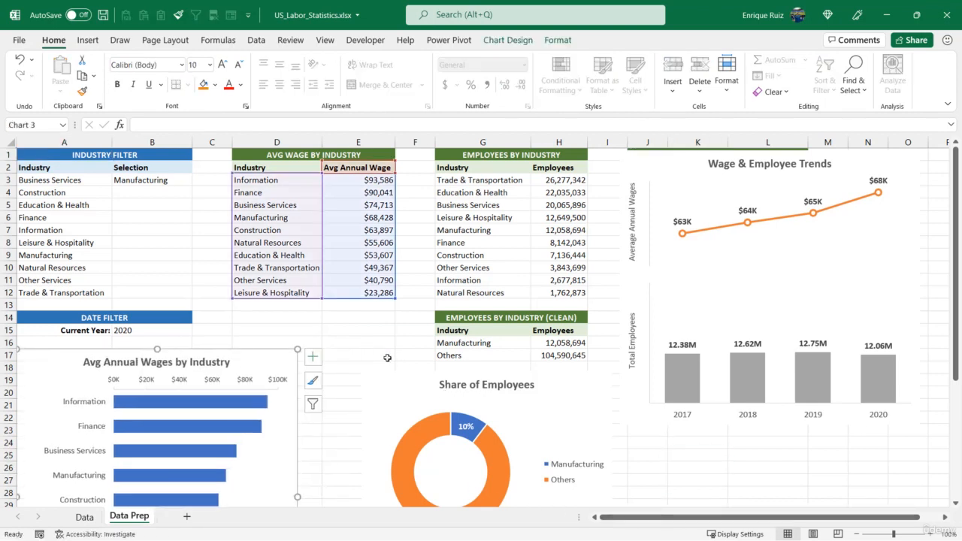
scroll(403, 317, "down", 4)
left_click(399, 221)
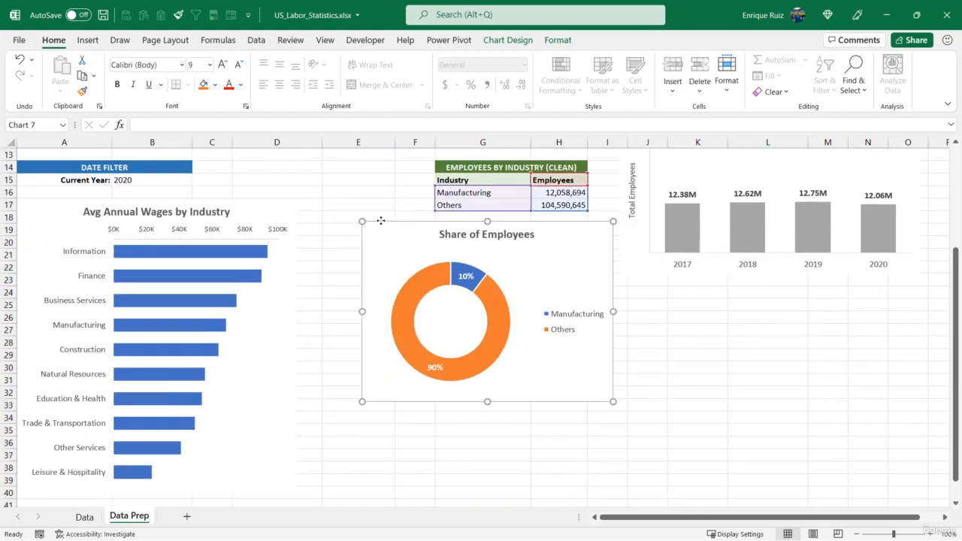
left_click_drag(399, 221, 327, 204)
Move the Wage & Employee Trends line chart and the Total Employees column chart together to below the tables, beside the Share of Employees chart.
scroll(661, 195, "up", 4)
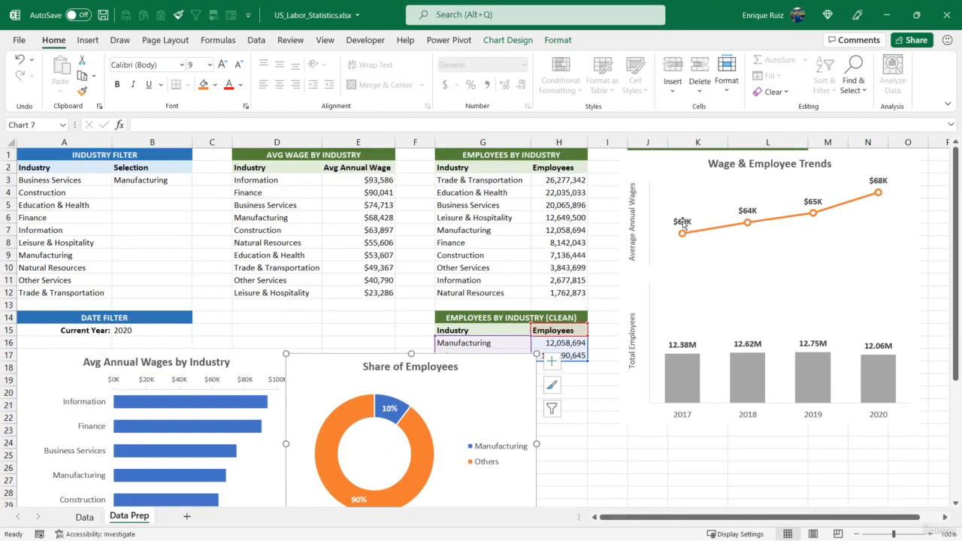
left_click(667, 171)
left_click(656, 297, "ctrl")
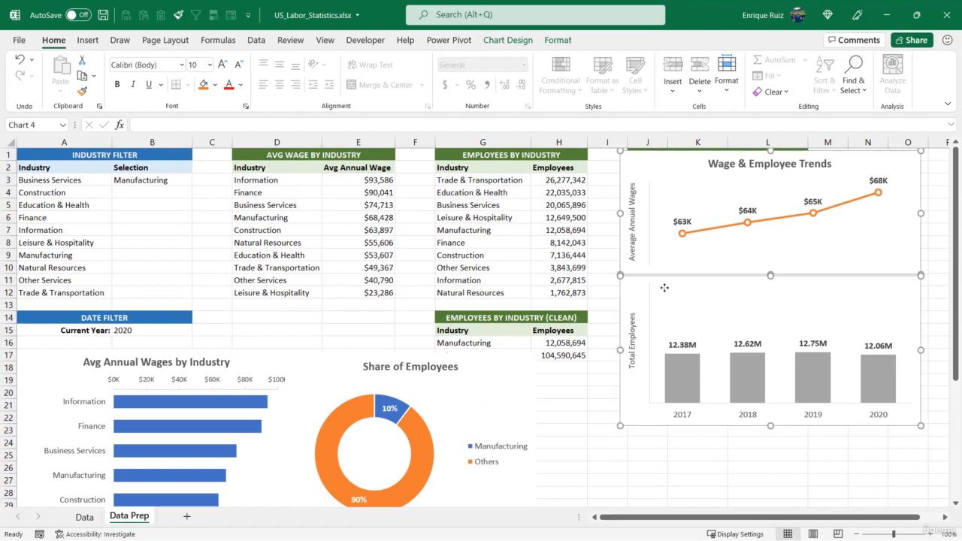
left_click_drag(620, 243, 542, 443)
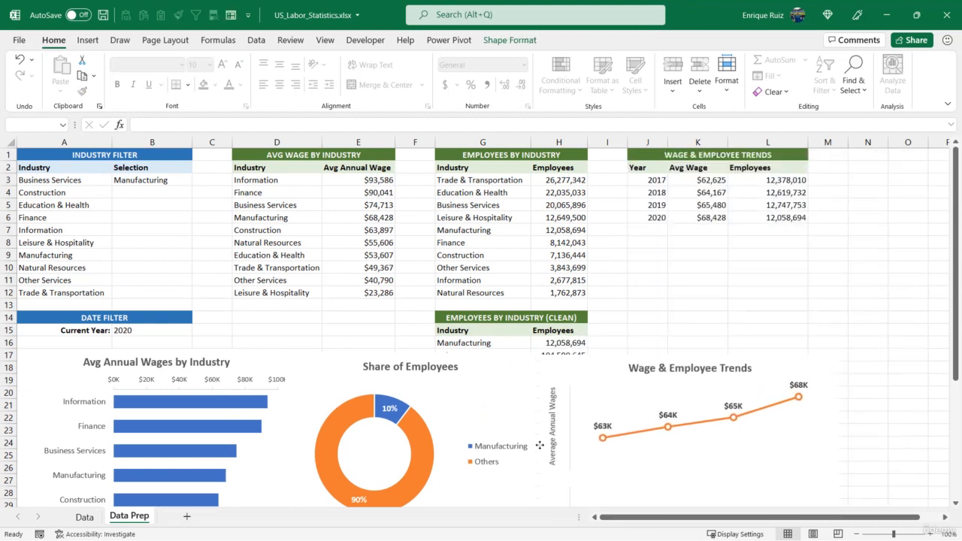
Enter the table title COMPARISONS BY STATE in N1, with the column headers State in N2 and Employees in O2.
left_click(865, 155)
type("COMPARISON")
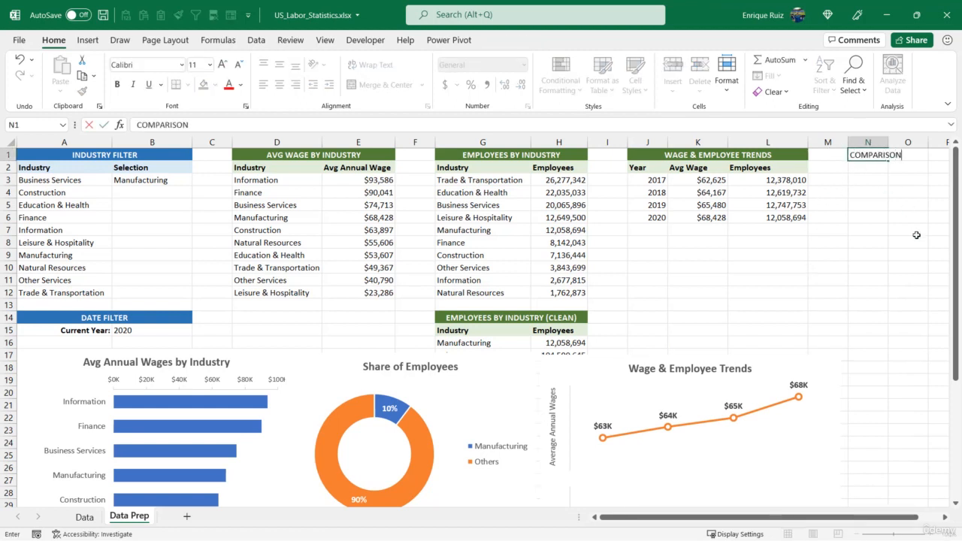
type("S BY STATE")
key("Return")
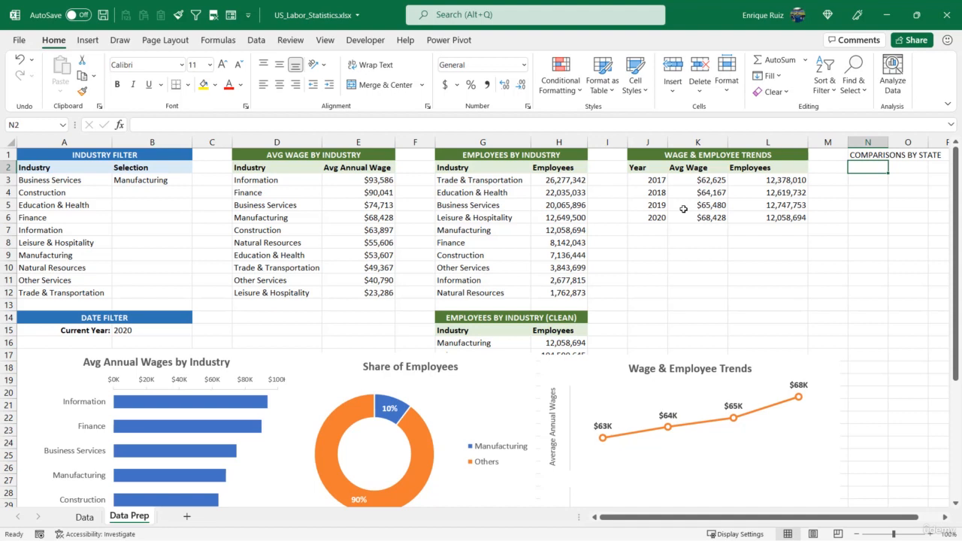
type("State")
key("Tab")
type("Employe")
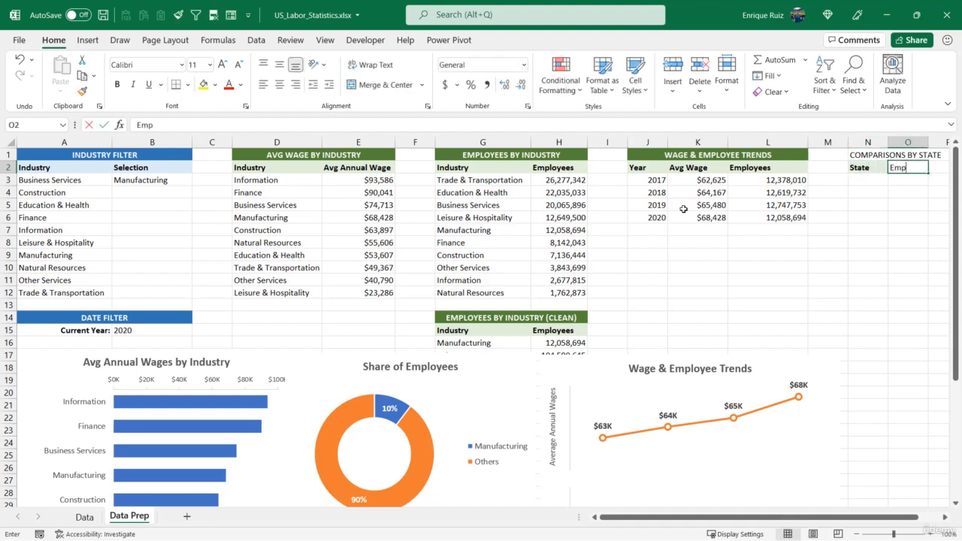
key("Return")
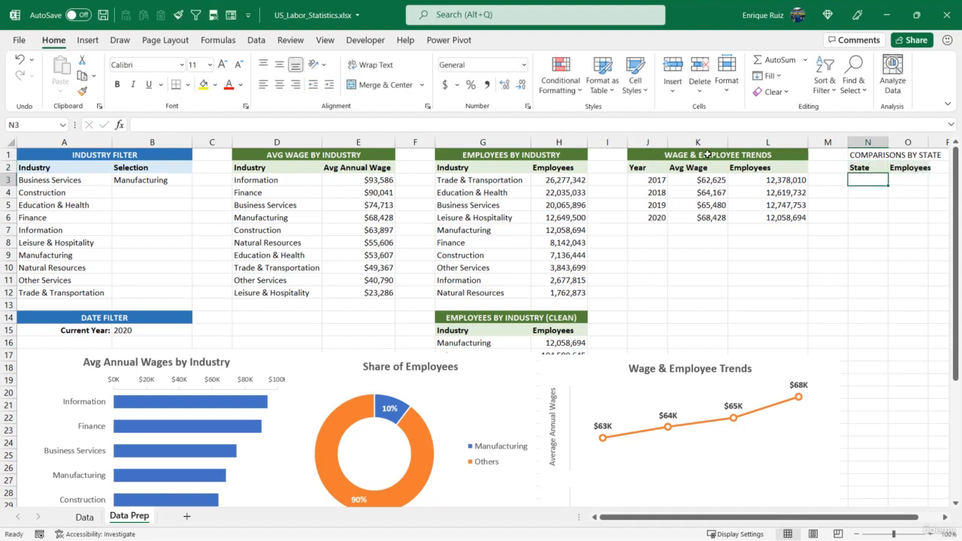
Copy the WAGE & EMPLOYEE TRENDS title formatting onto N1:O1 and widen columns N and O.
left_click(654, 155)
left_click(83, 91)
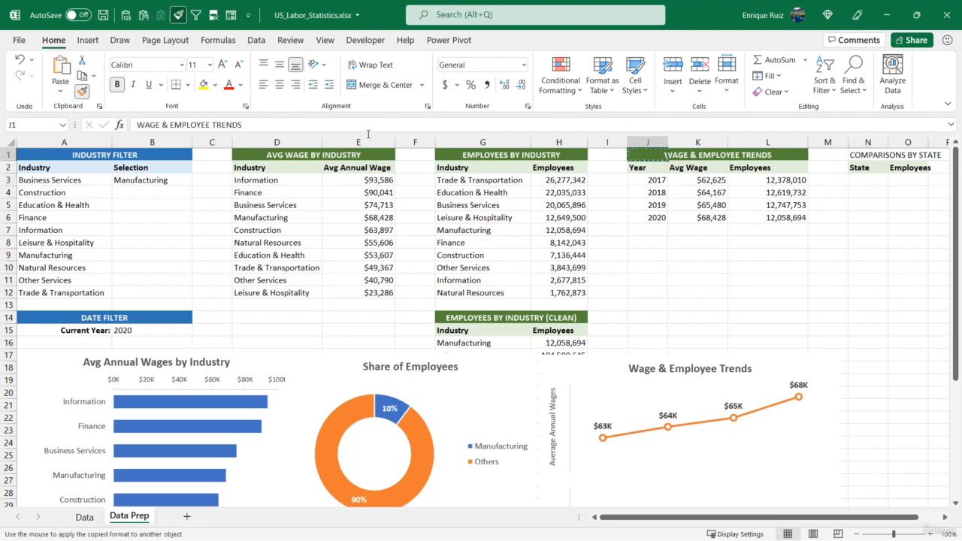
mouse_move(864, 155)
left_mouse_down()
mouse_move(911, 156)
mouse_move(900, 142)
mouse_move(928, 141)
mouse_move(878, 142)
mouse_move(900, 142)
left_mouse_up()
left_click(868, 192)
scroll(889, 185, "right", 1)
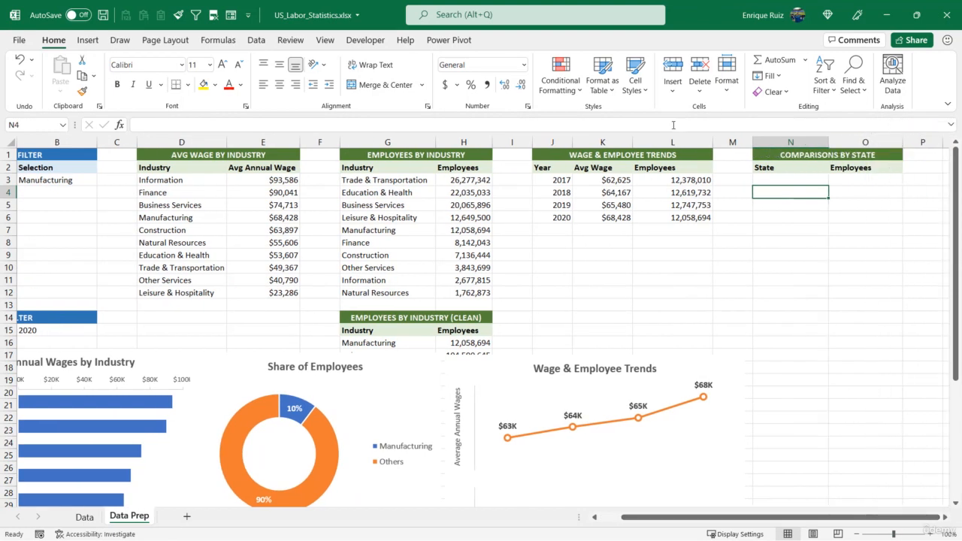
Copy the state names in C2:C1919 of the Data sheet into the State column of Data Prep, starting at N3.
left_click(804, 180)
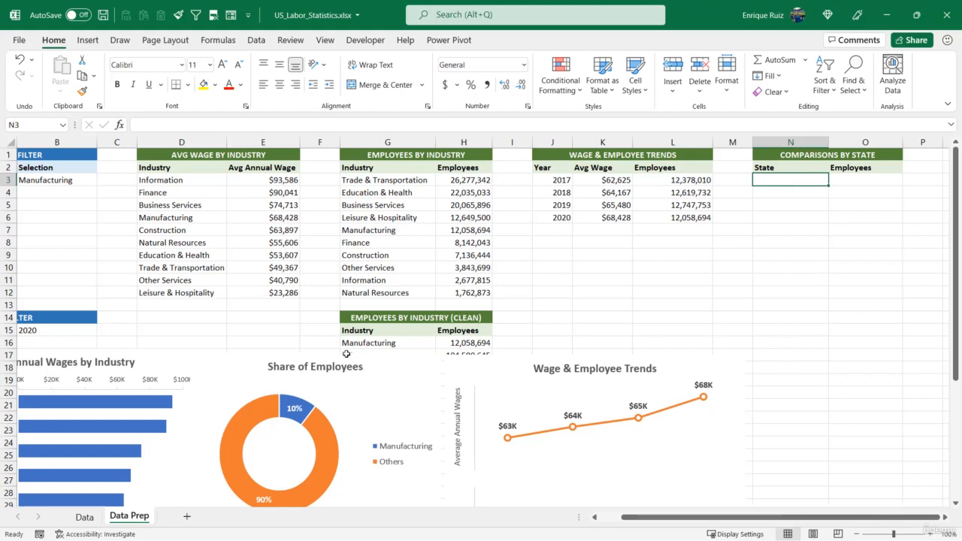
left_click(84, 517)
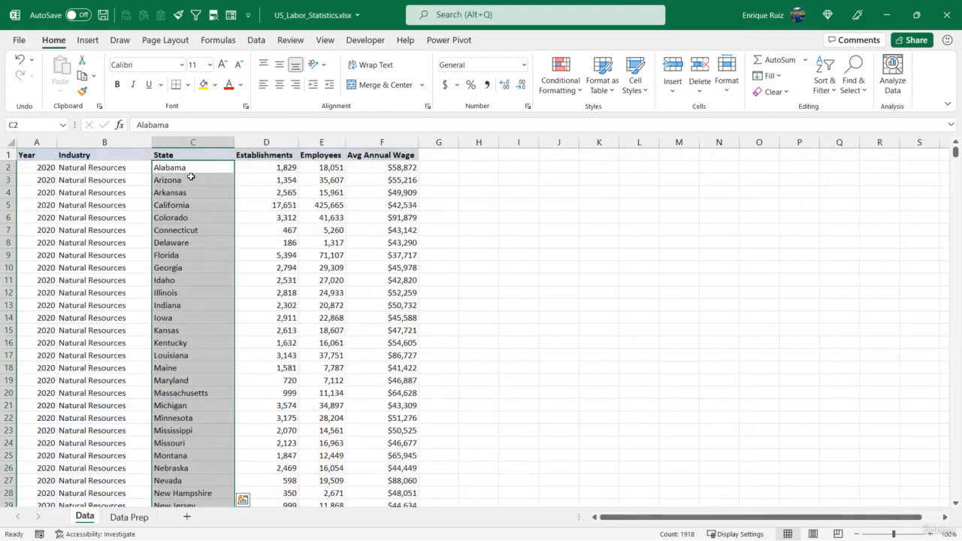
left_click(196, 167)
key("ctrl+shift+Down")
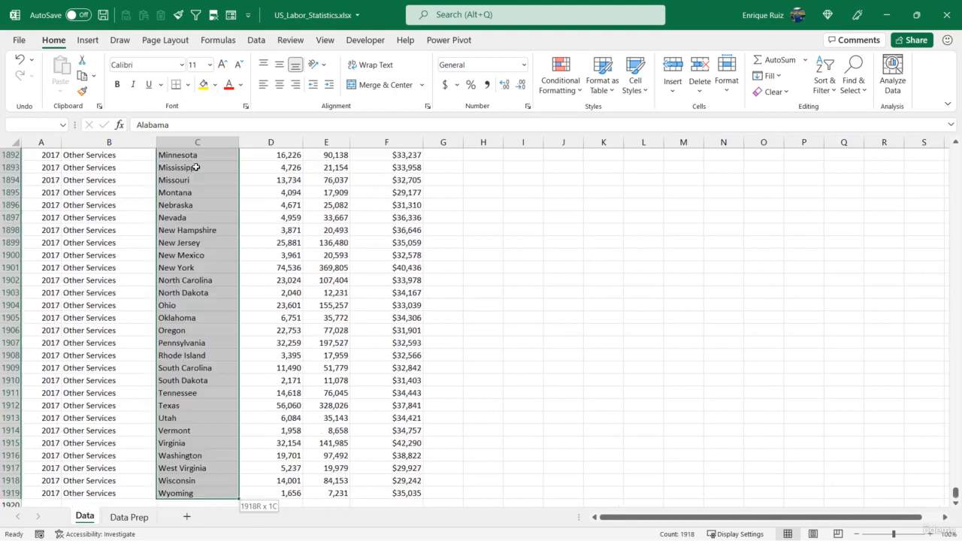
scroll(177, 280, "down", 1)
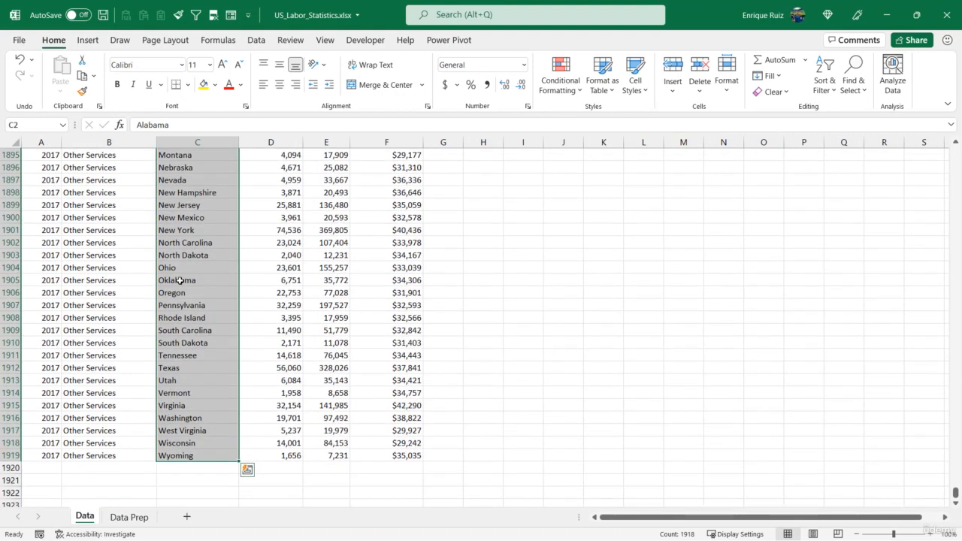
key("ctrl+c")
key("ctrl+Page_Down")
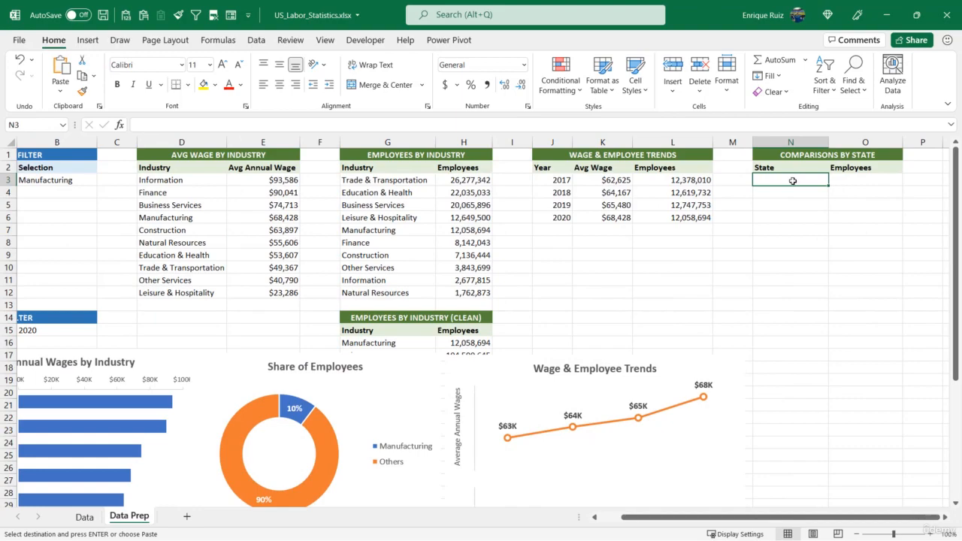
key("ctrl+v")
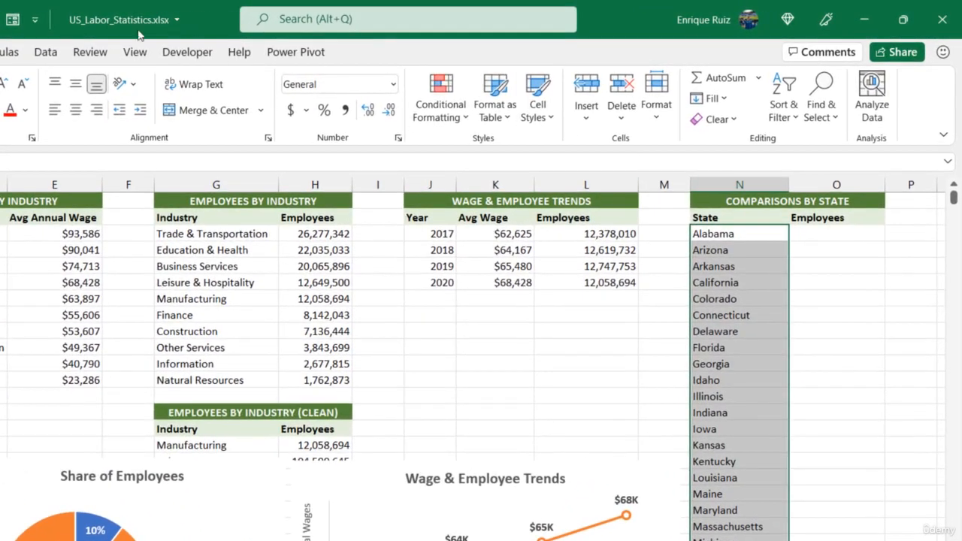
Remove duplicates from the pasted state list, continuing with the current selection only.
left_click(45, 52)
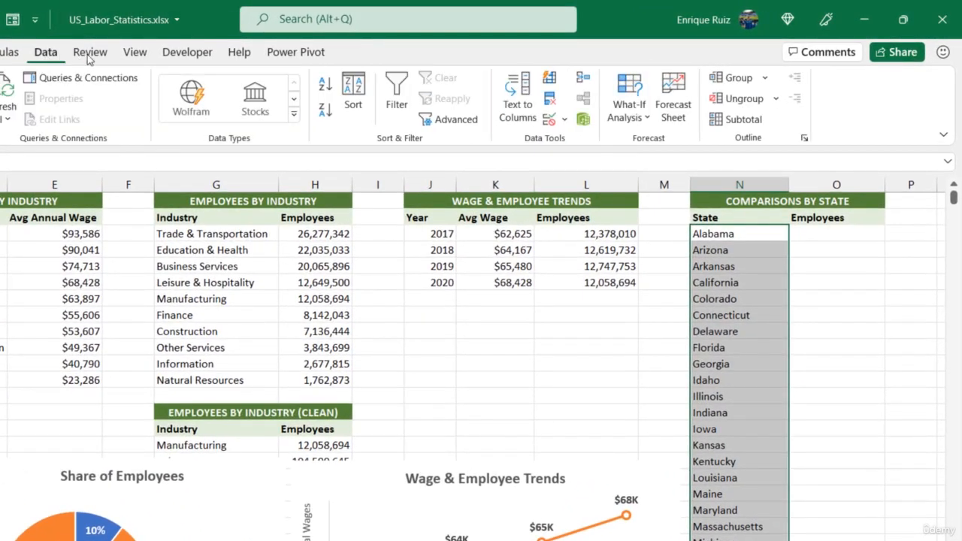
left_click(549, 100)
left_click(645, 400)
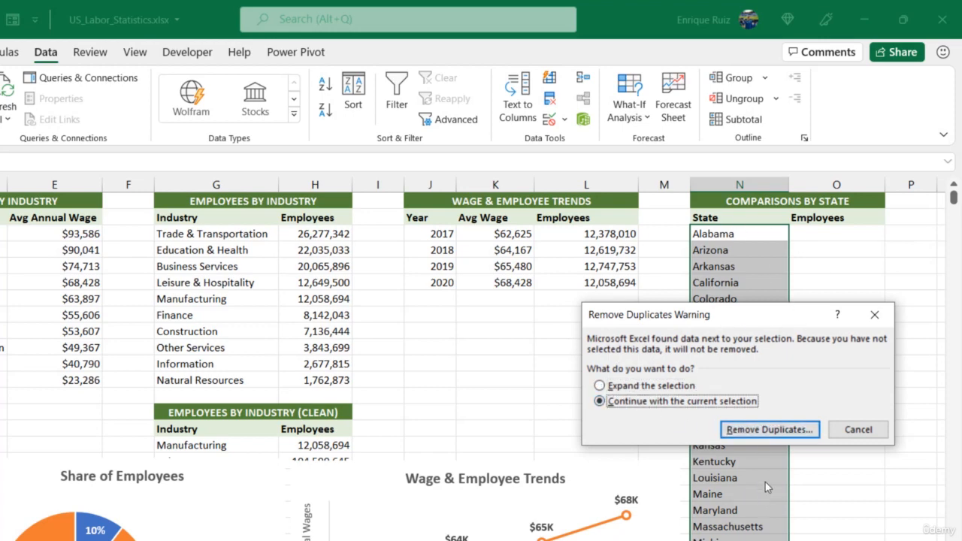
left_click(774, 431)
left_click(590, 403)
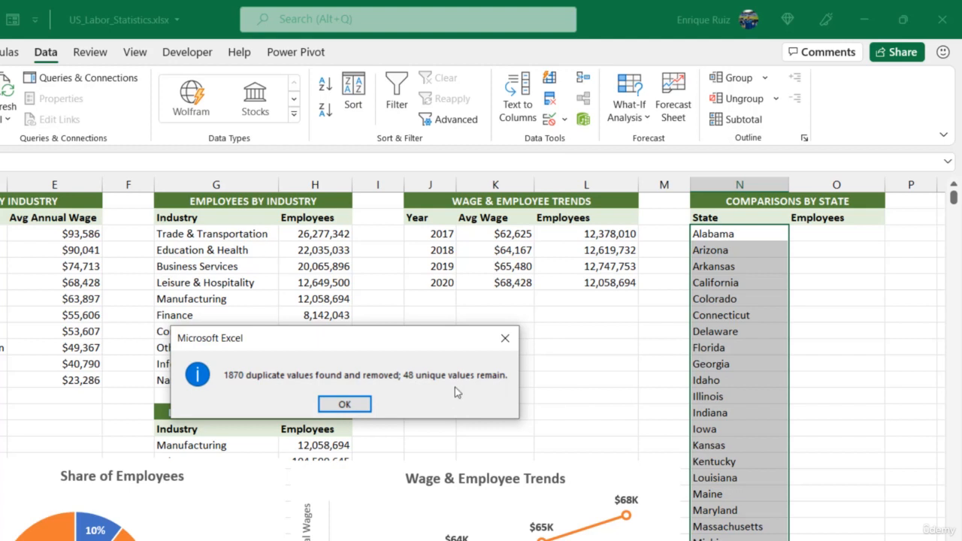
left_click(344, 404)
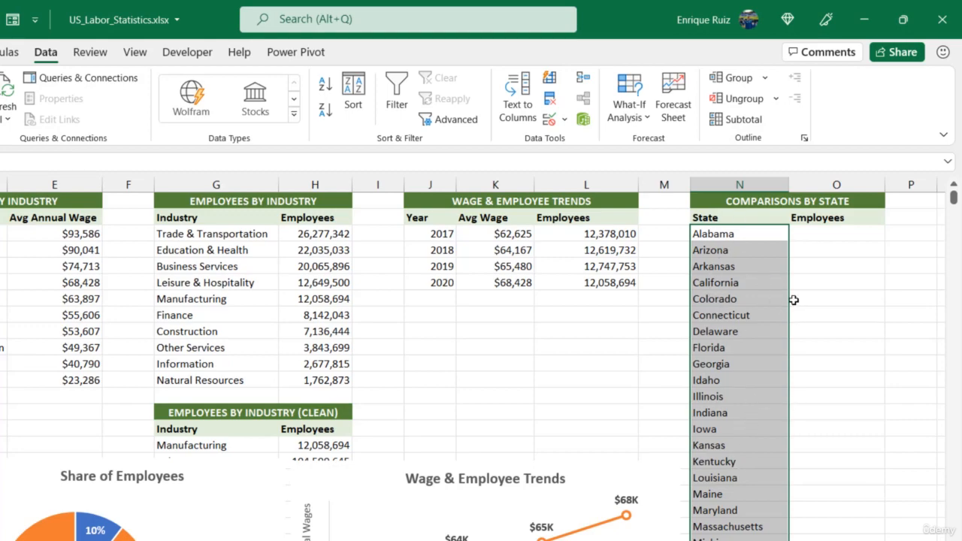
Begin a SUMIFS formula in O3 with the Data sheet's Employees column (Data!E:E) as the sum range.
key("Right")
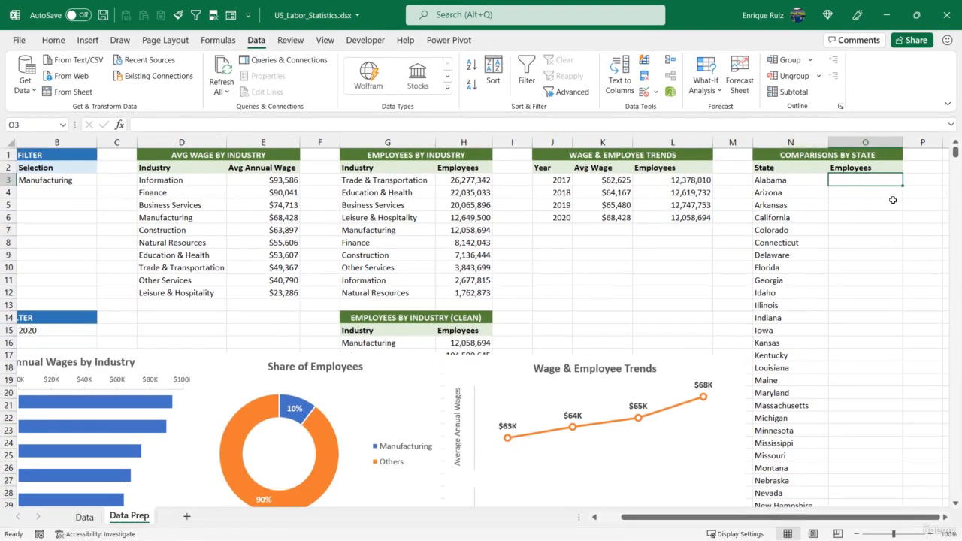
type("=")
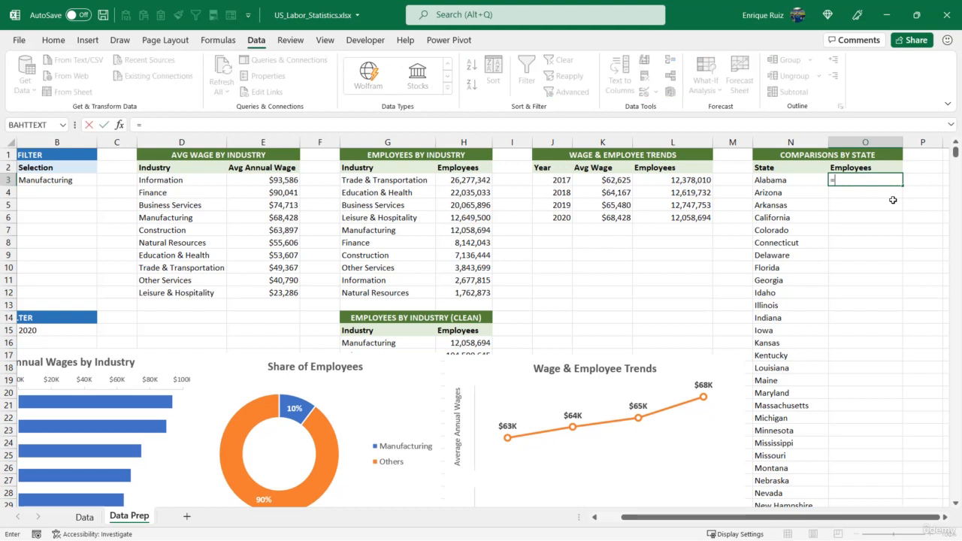
type("SUMIFS")
key("Tab")
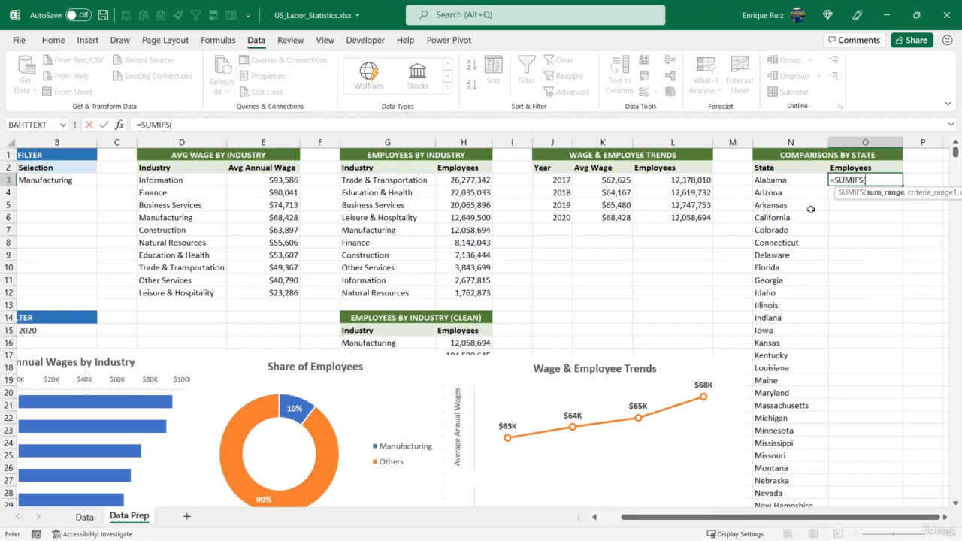
left_click(85, 516)
left_click_drag(955, 495, 955, 143)
left_click(335, 142)
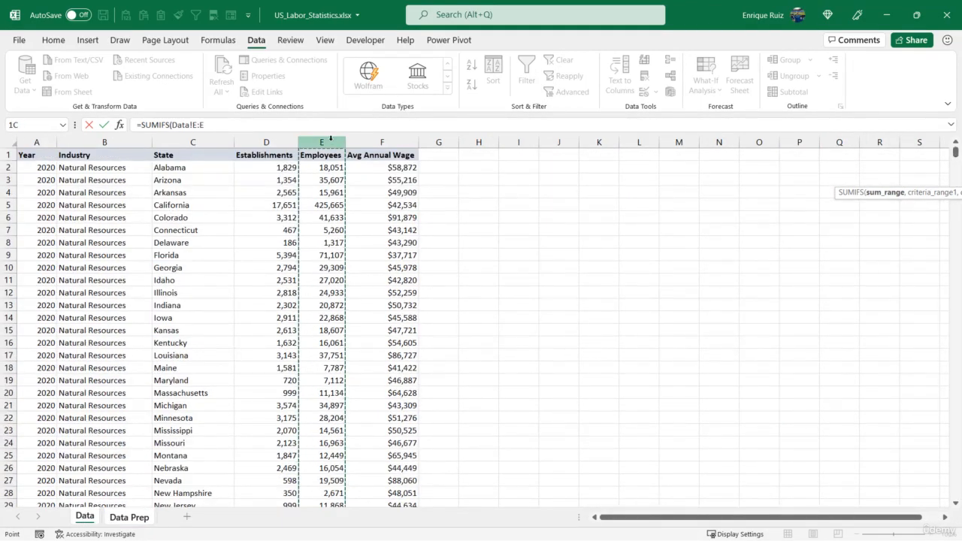
type(",")
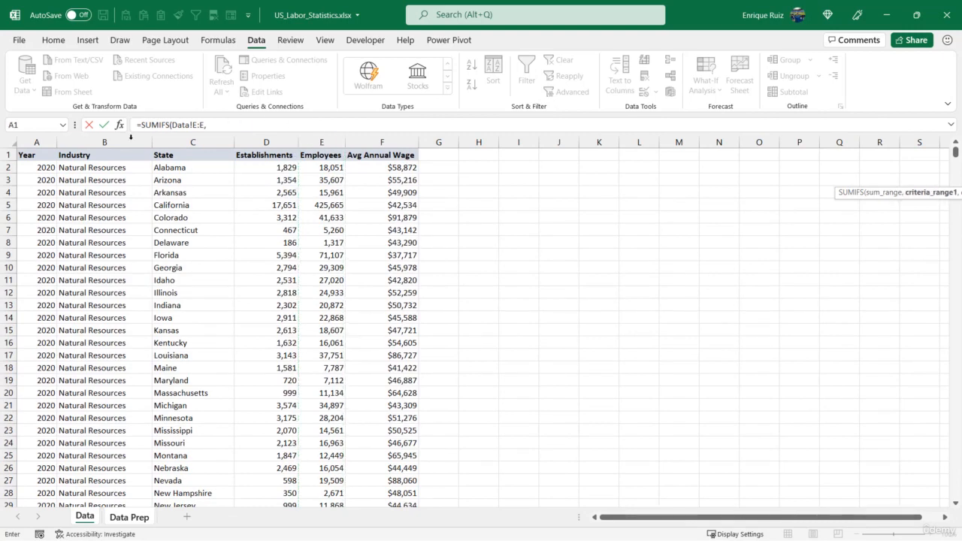
Add the industry criterion to the SUMIFS formula, matching Data!B:B to the selected industry in 'Data Prep'!$B$3 as an absolute reference.
left_click(104, 142)
type(",")
left_click(137, 518)
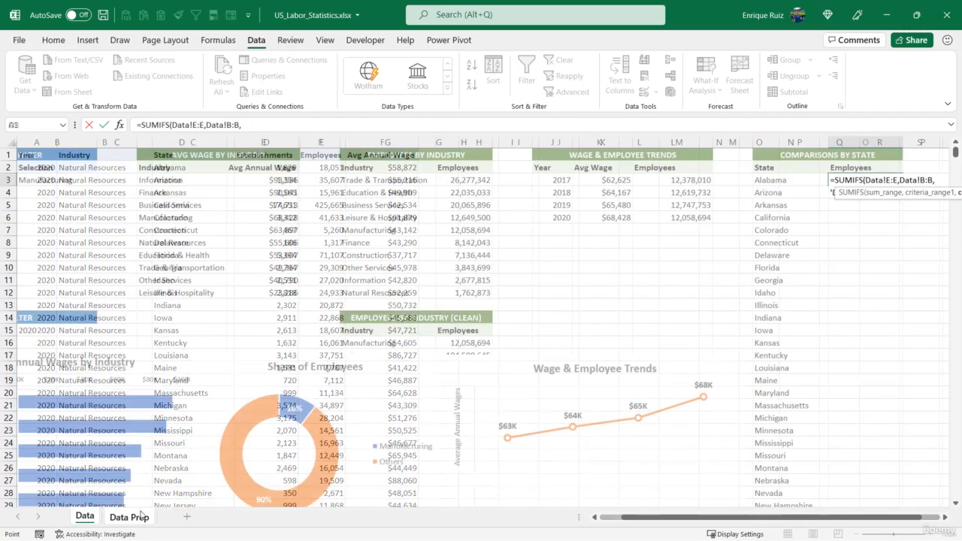
left_click(79, 182)
key("F4")
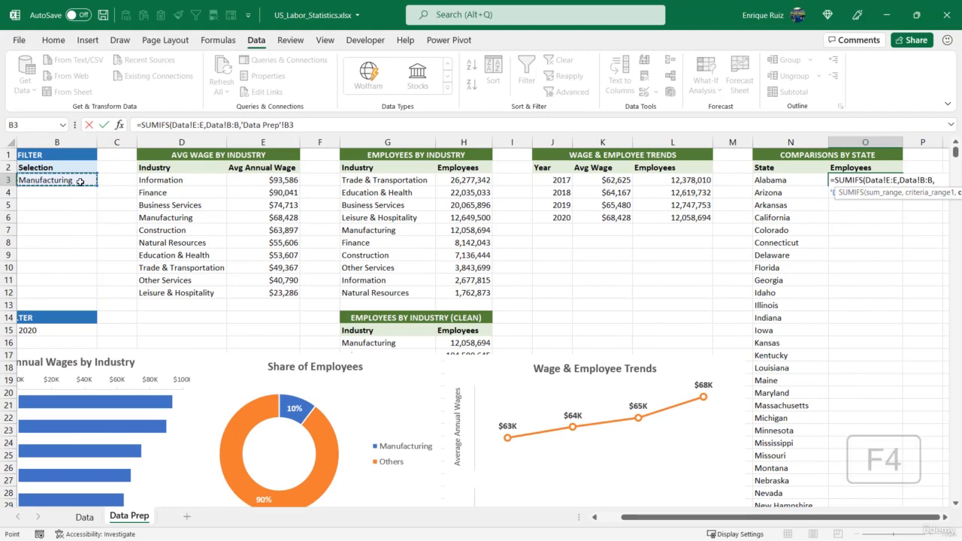
type(",")
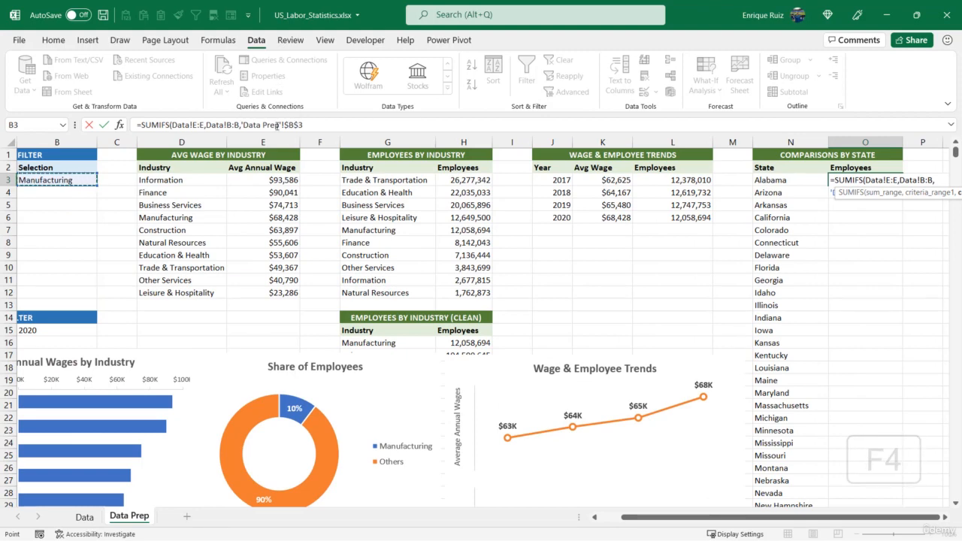
Add the year criterion to the SUMIFS formula, matching Data!A:A to the current year in 'Data Prep'!$B$15 as an absolute reference.
left_click(84, 516)
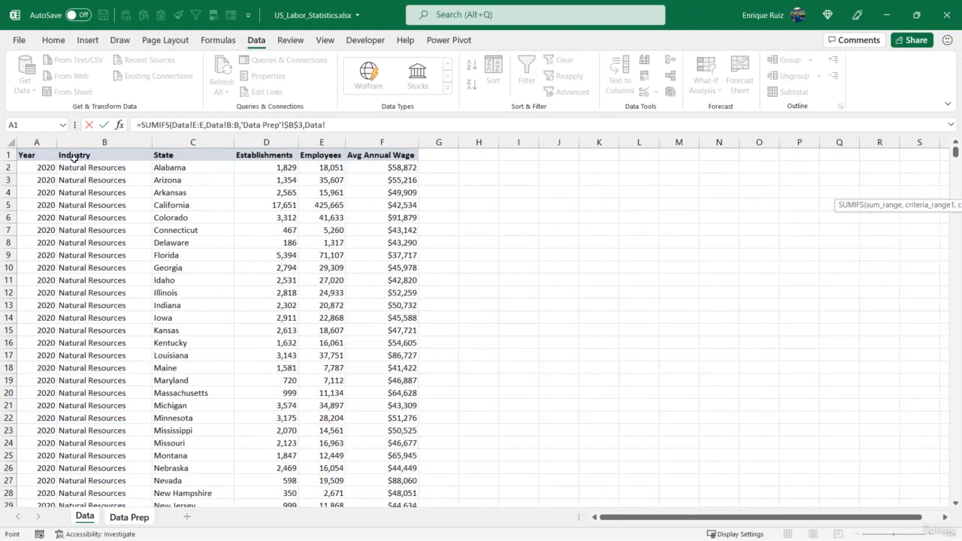
left_click(39, 143)
type(",")
left_click(130, 518)
left_click(76, 330)
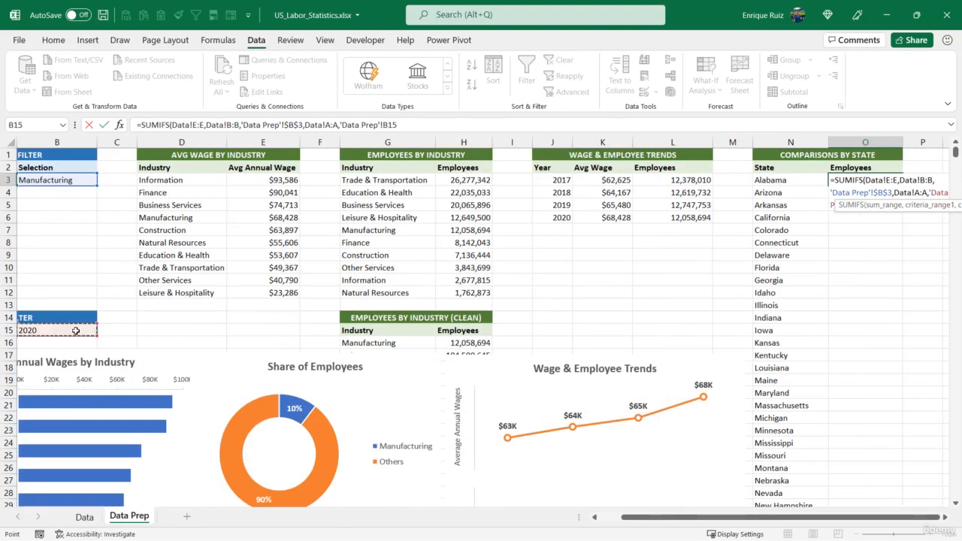
key("F4")
type(",")
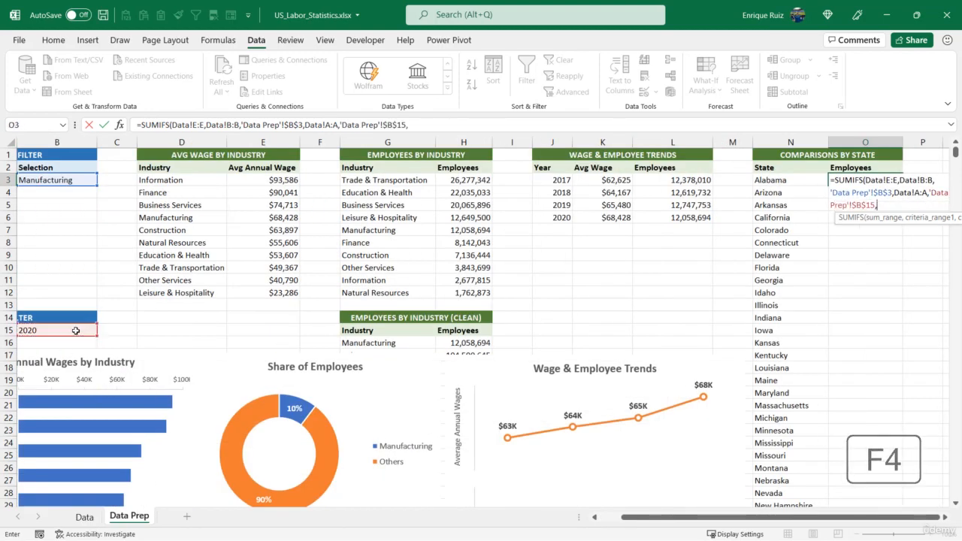
Add the state criterion to the SUMIFS formula, matching Data!C:C to 'Data Prep'!N3, and complete the formula in O3.
left_click(83, 517)
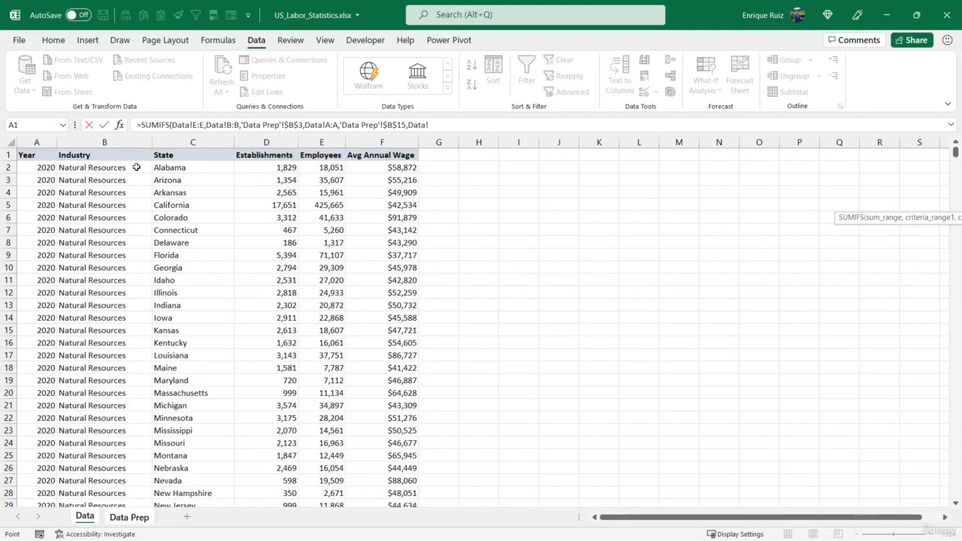
left_click(166, 143)
type(",")
left_click(129, 516)
left_click(771, 180)
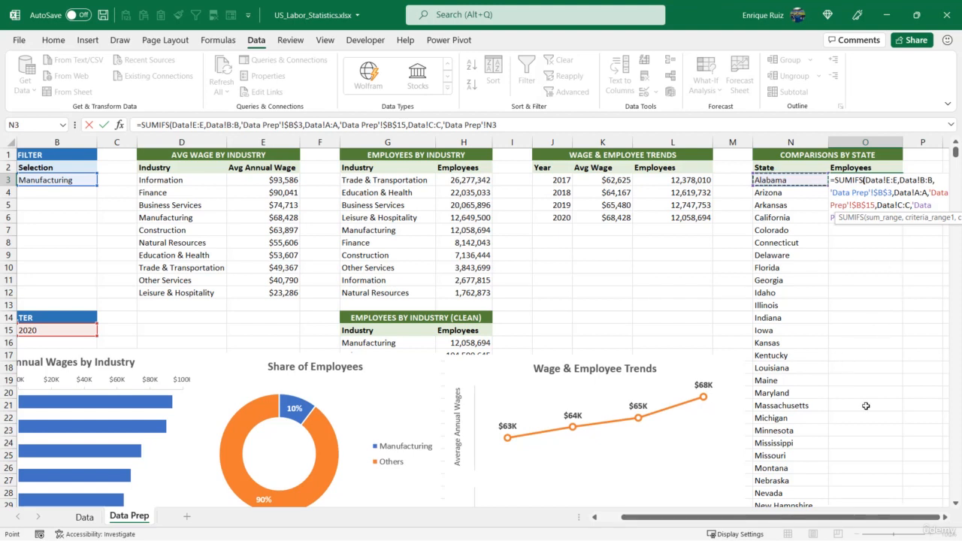
type(")")
key("Return")
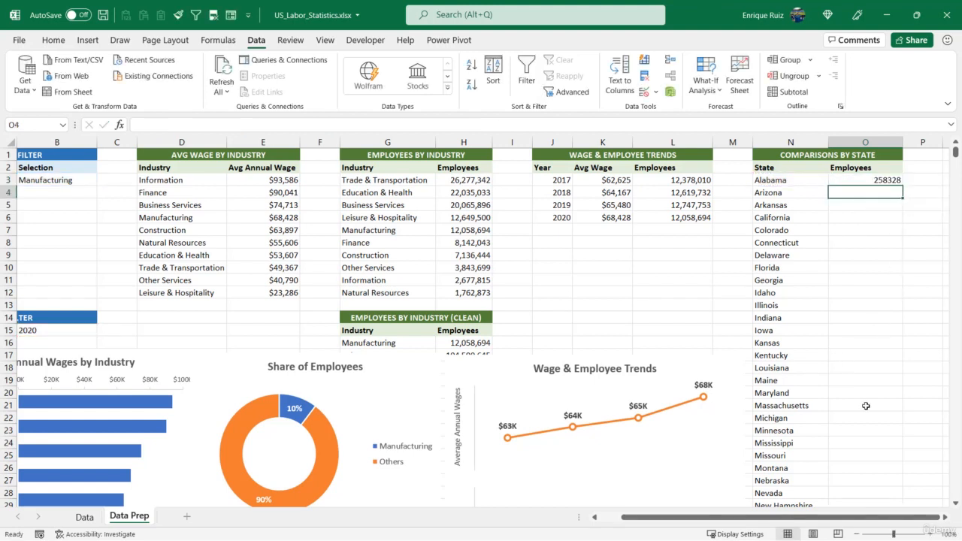
Copy the number format of the first Employees value in the Wage & Employee Trends table (L3) to O3.
left_click(691, 183)
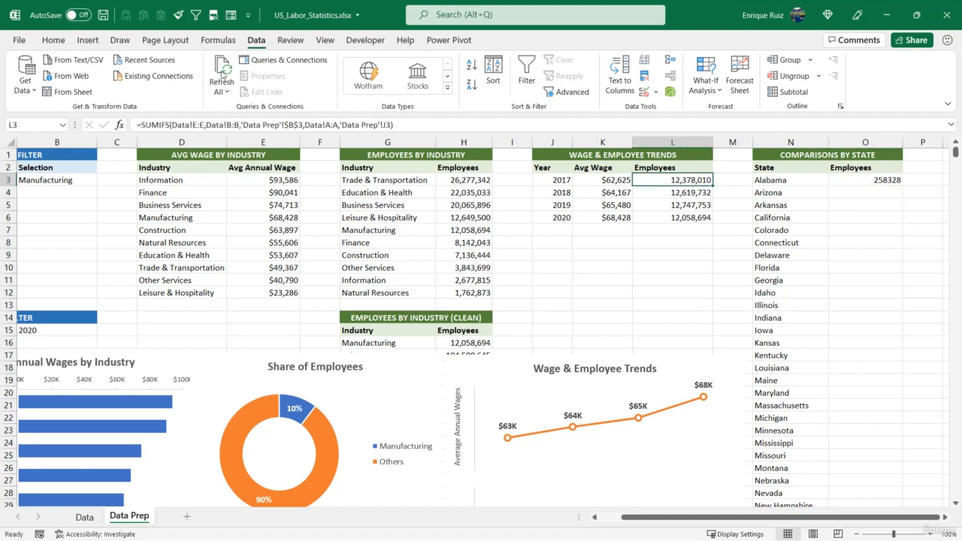
left_click(54, 40)
left_click(81, 91)
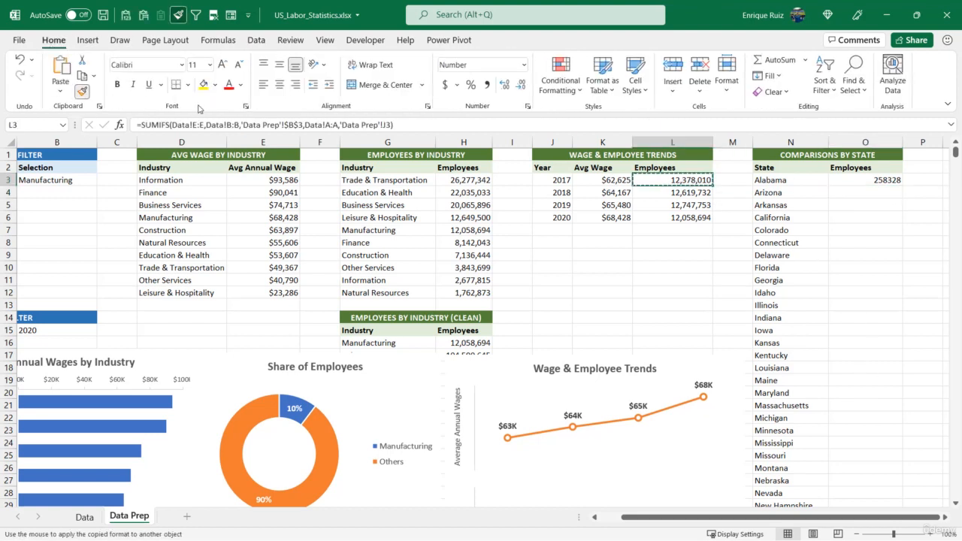
left_click(850, 180)
Fill the O3 formula down the Employees column for every state in the Comparisons by State table.
double_click(902, 188)
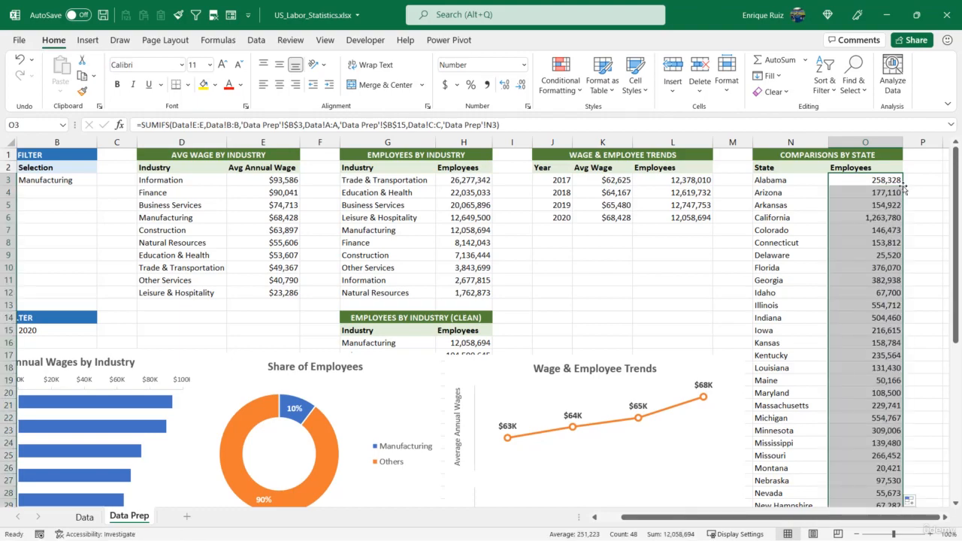
scroll(903, 190, "down", 9)
scroll(868, 200, "up", 2)
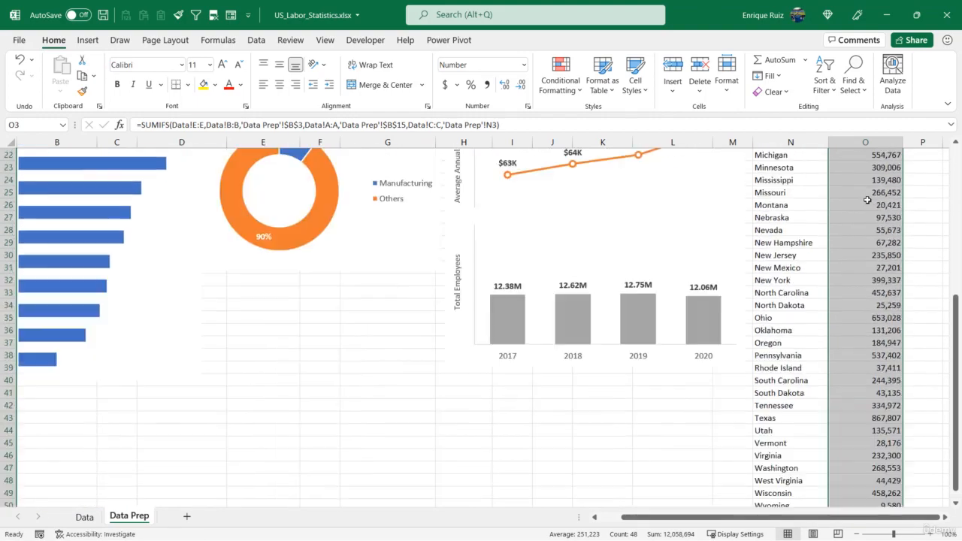
scroll(867, 199, "up", 7)
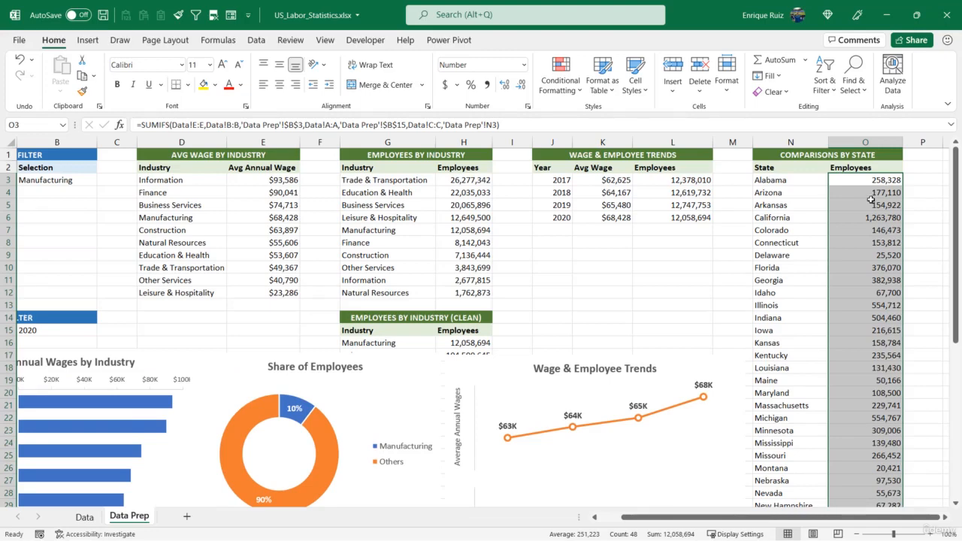
Insert a Filled Map chart from the State and Employees data in N2:O50, including the headers.
left_click(782, 164)
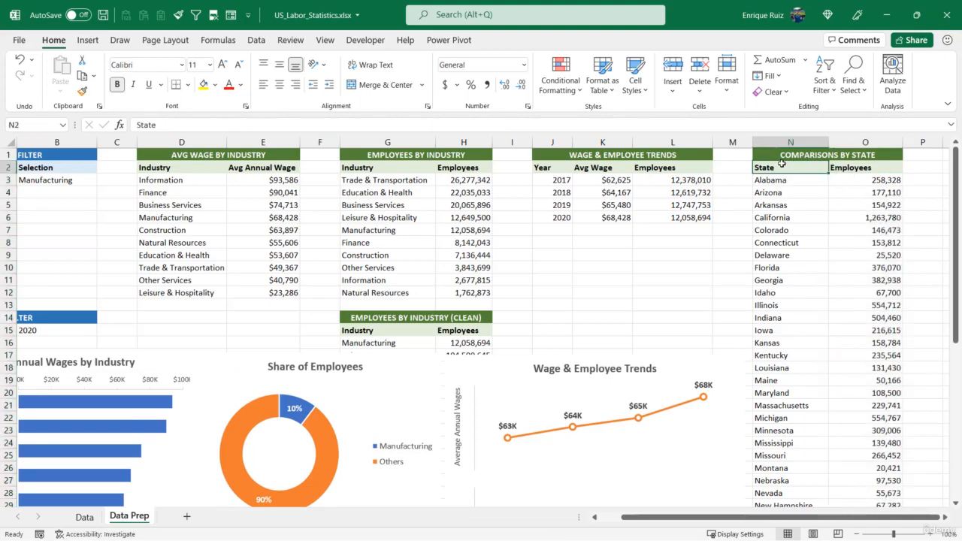
key("shift+Right")
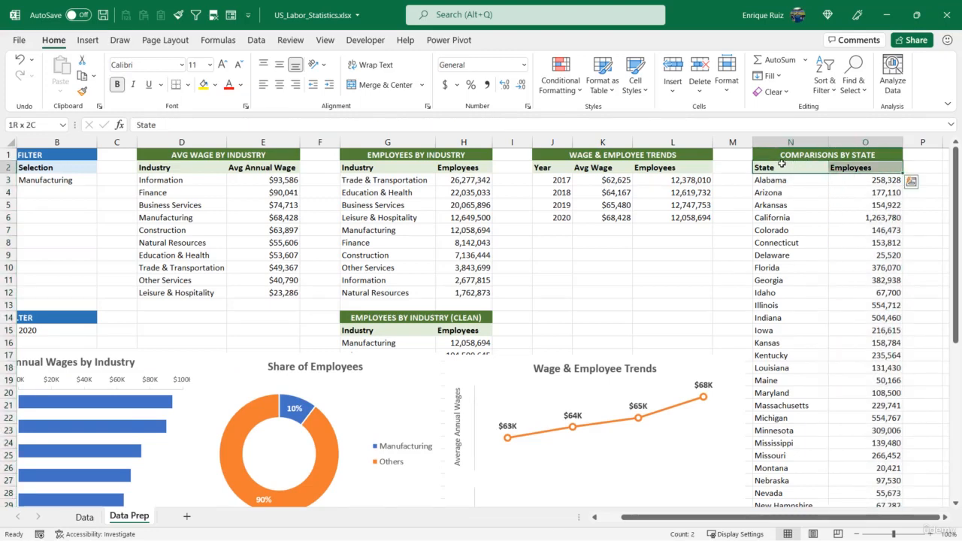
key("ctrl+shift+Down")
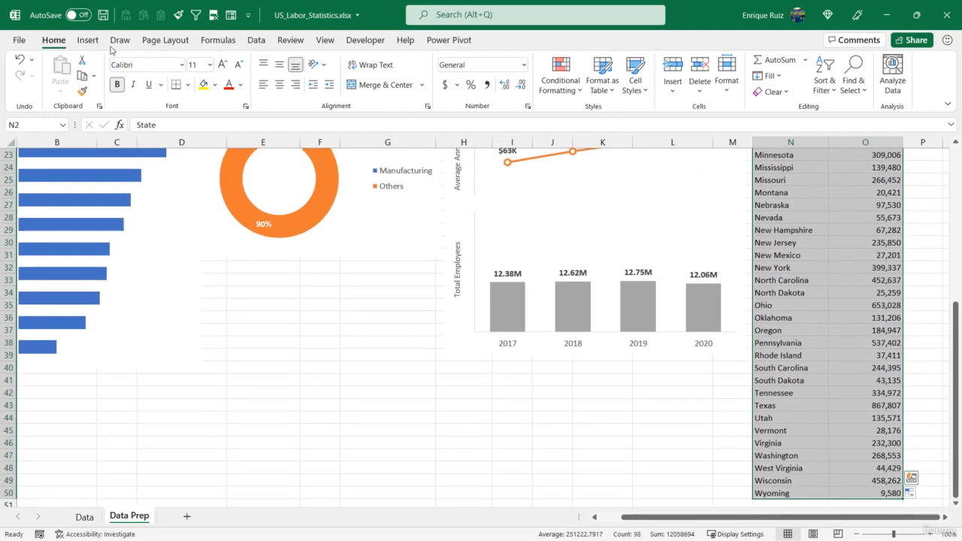
left_click(88, 41)
left_click(429, 75)
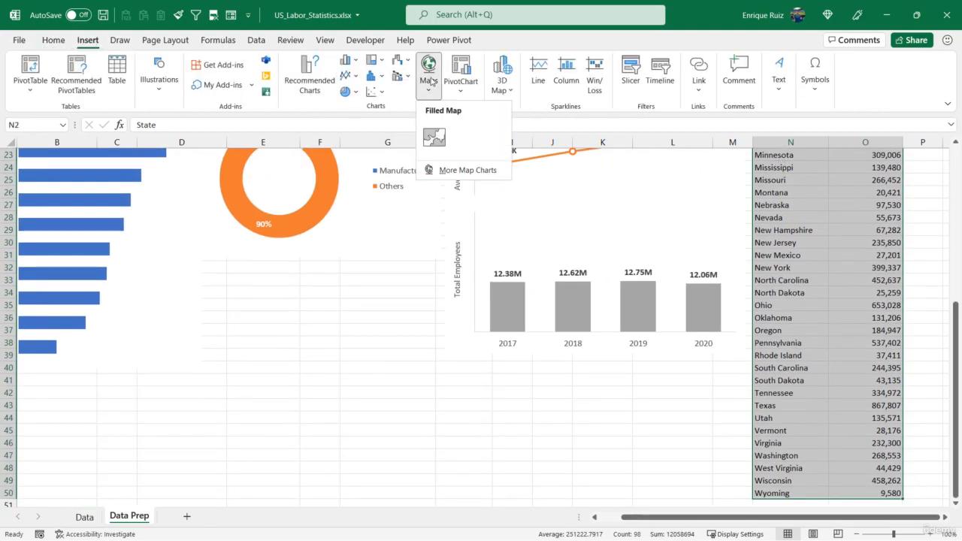
left_click(434, 136)
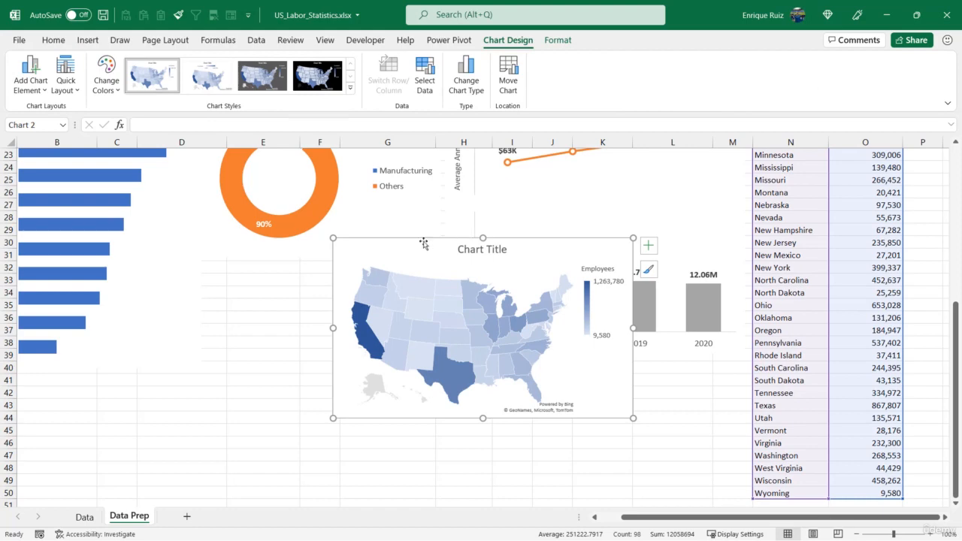
Move the map chart up to row 1 and enlarge it to span about columns D to L and rows 1 to 26.
left_click_drag(423, 243, 430, 179)
scroll(610, 265, "up", 7)
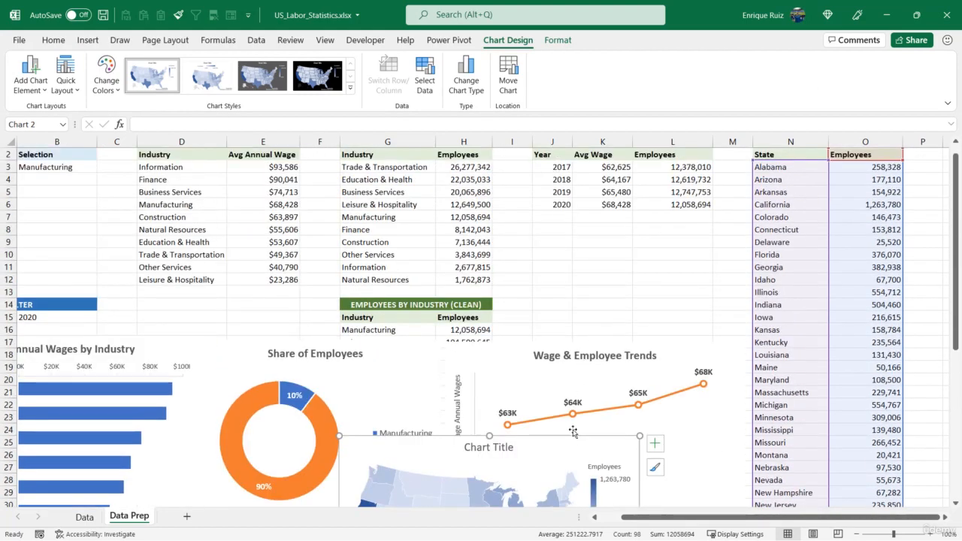
left_click_drag(565, 442, 393, 164)
scroll(435, 188, "up", 1)
left_click_drag(465, 332, 699, 457)
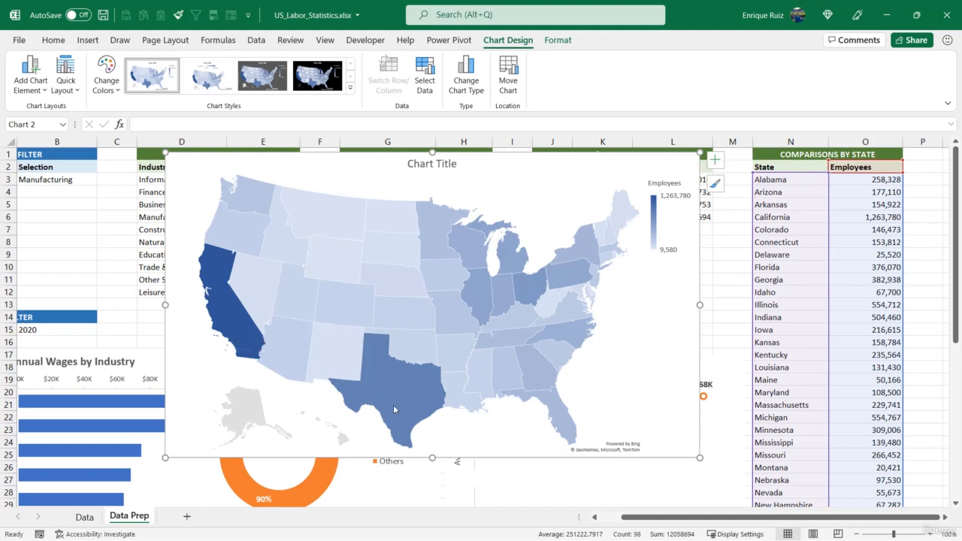
Test the map by switching the industry selection in B3 through Education & Health, Finance, Information, Leisure & Hospitality and Manufacturing.
left_click(80, 177)
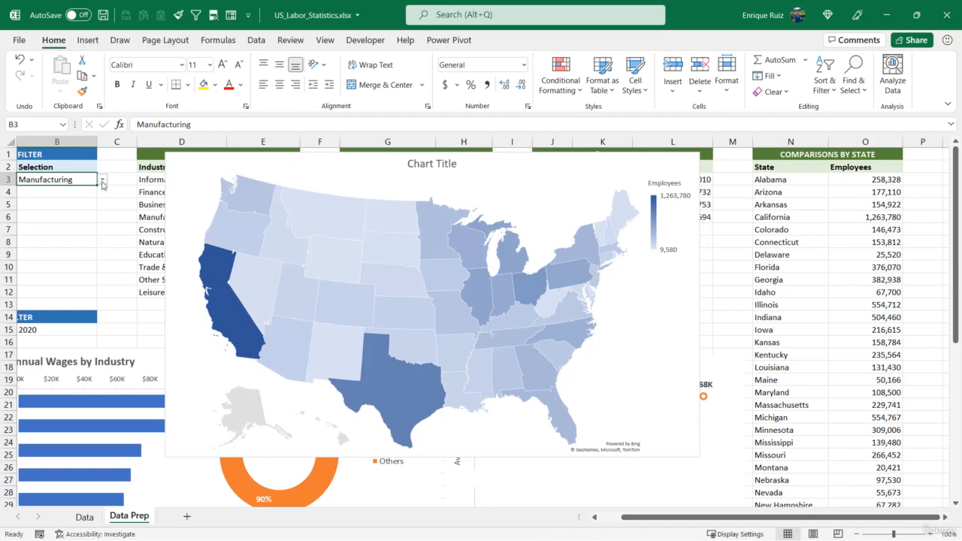
left_click(102, 185)
left_click(89, 189)
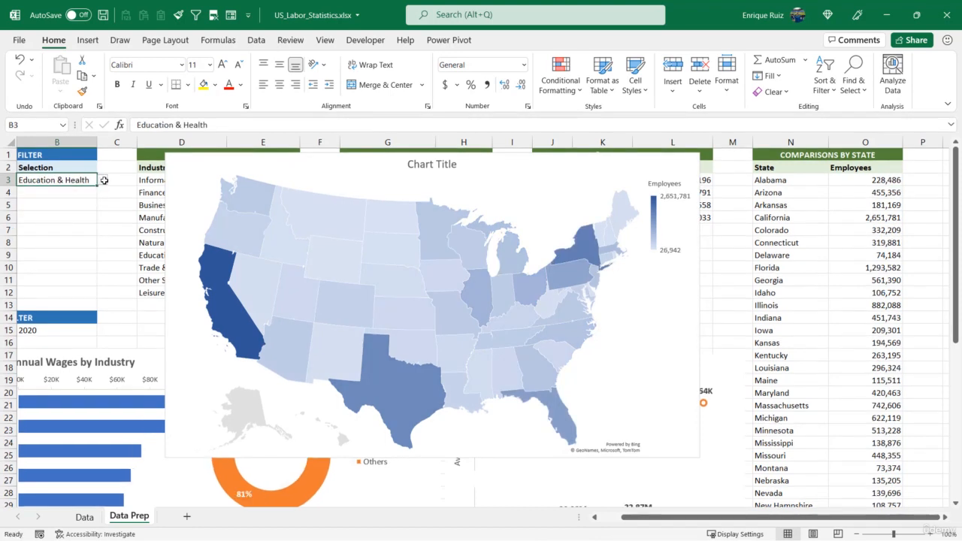
left_click(103, 180)
left_click(90, 198)
left_click(102, 181)
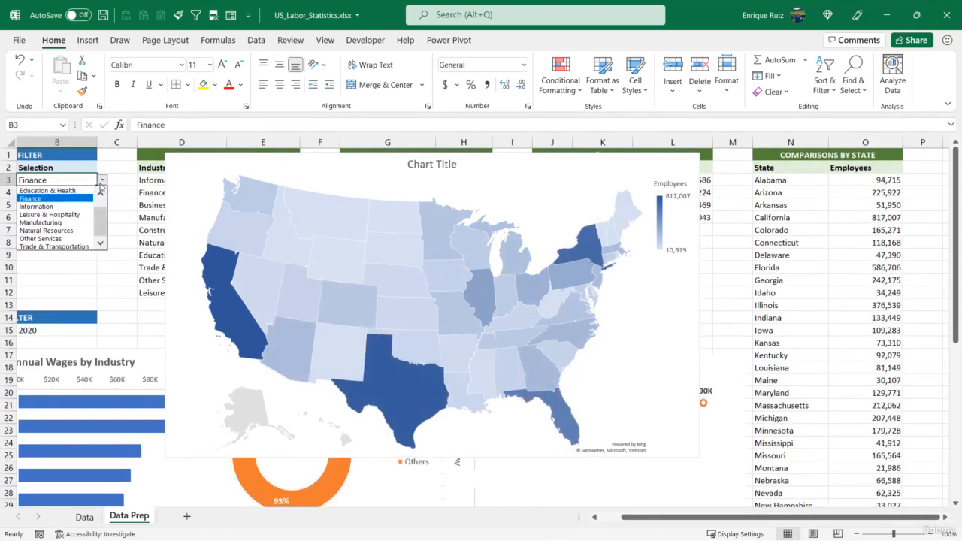
left_click(84, 206)
left_click(102, 181)
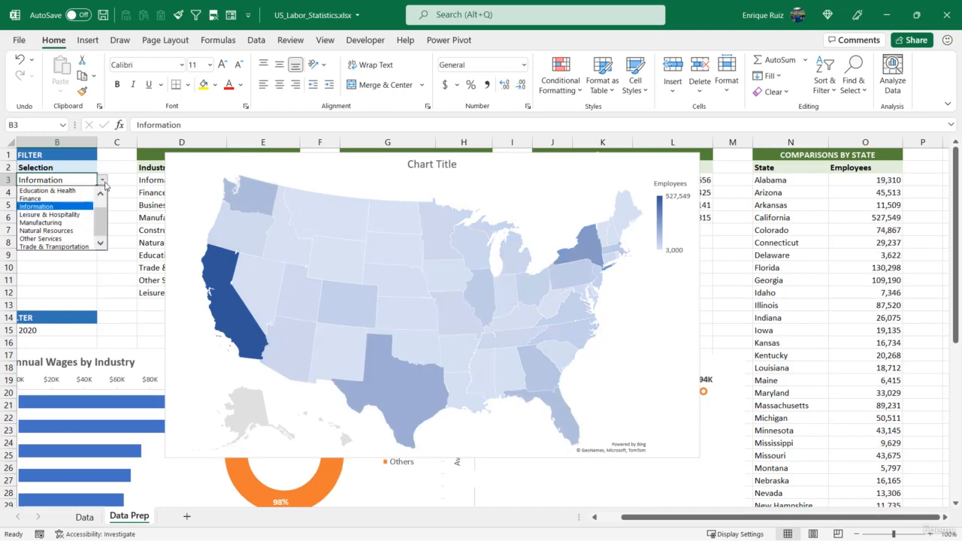
left_click(82, 215)
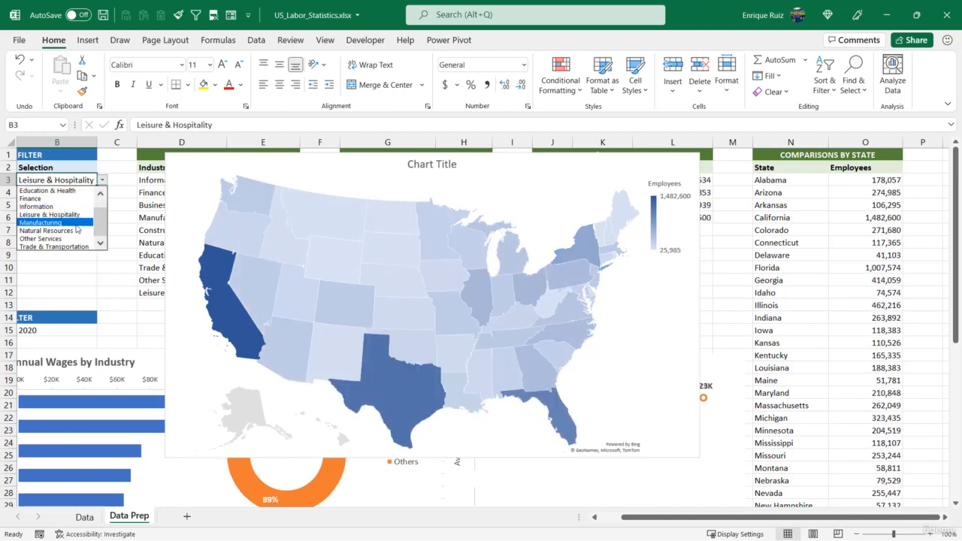
left_click(45, 223)
Set the industry selection in B3 to Natural Resources and check individual state values on the map.
left_click(102, 180)
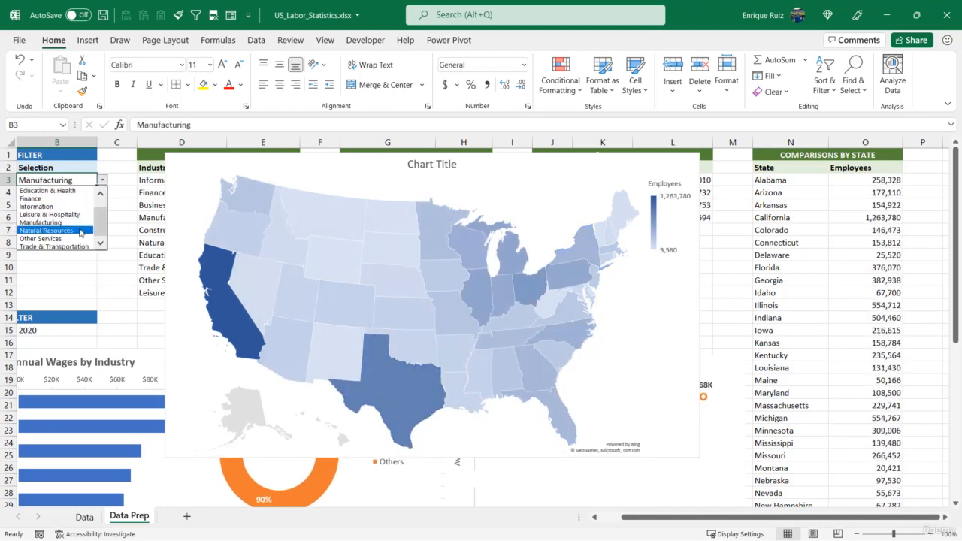
left_click(82, 230)
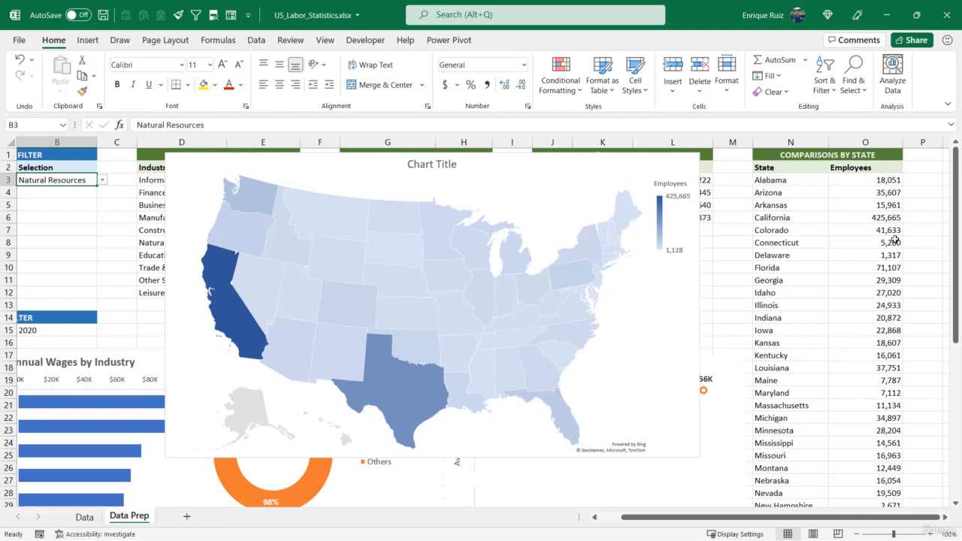
mouse_move(394, 282)
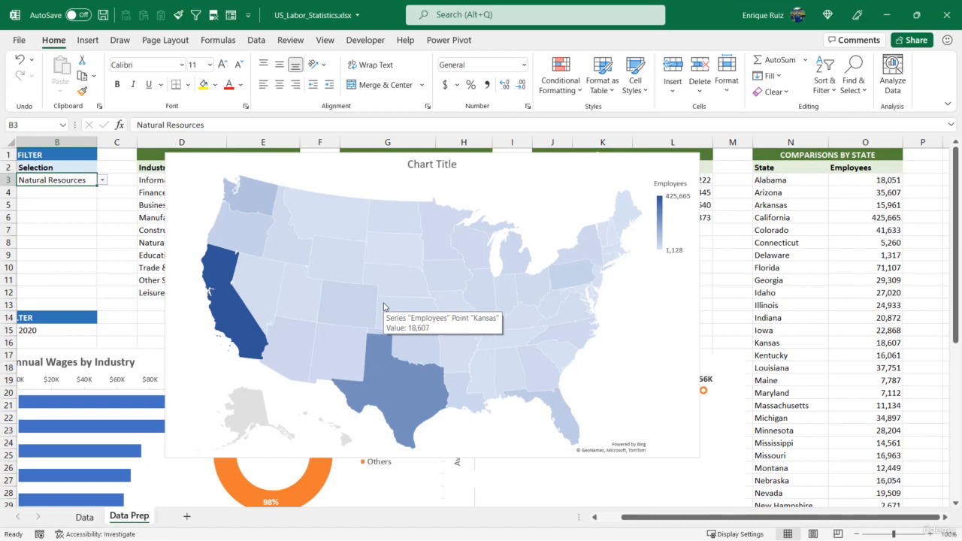
mouse_move(239, 310)
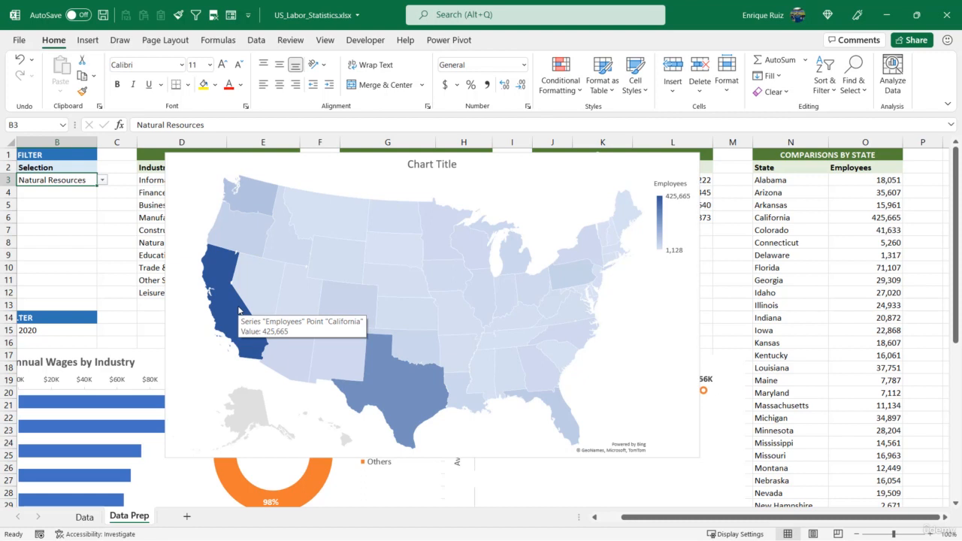
mouse_move(443, 314)
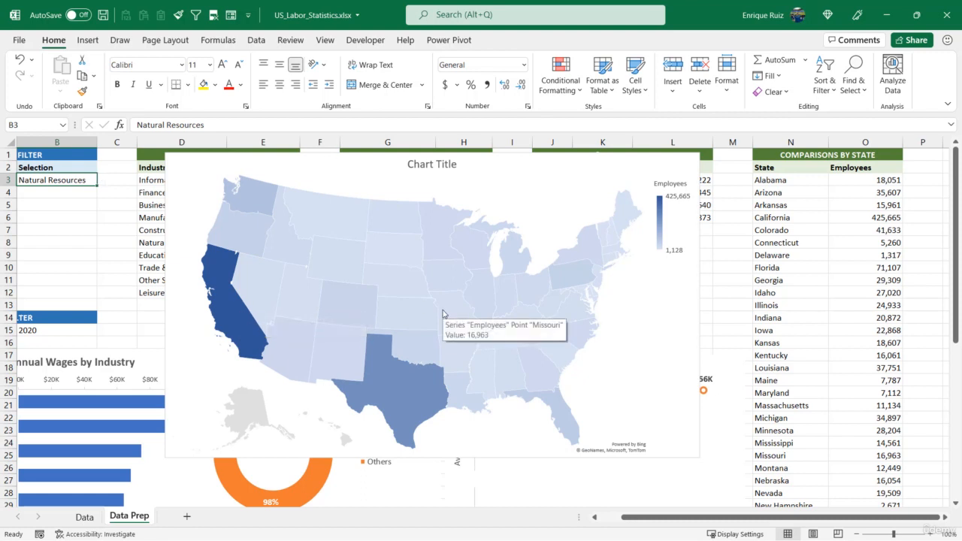